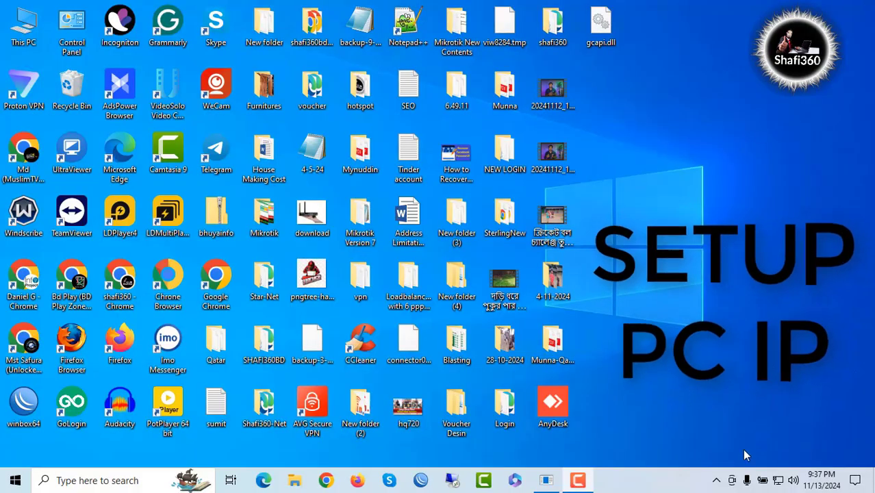
Step: Open the Ethernet adapter's properties from Network & Internet settings via Change adapter options
right_click(777, 481)
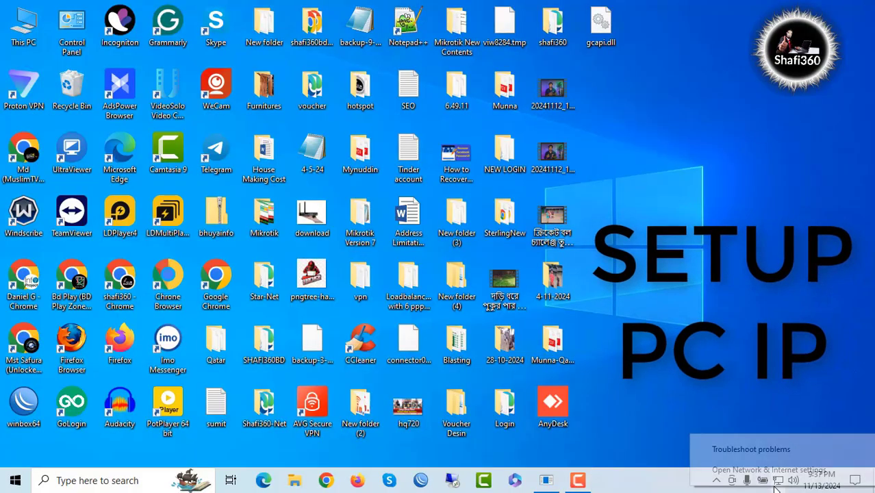
left_click(753, 469)
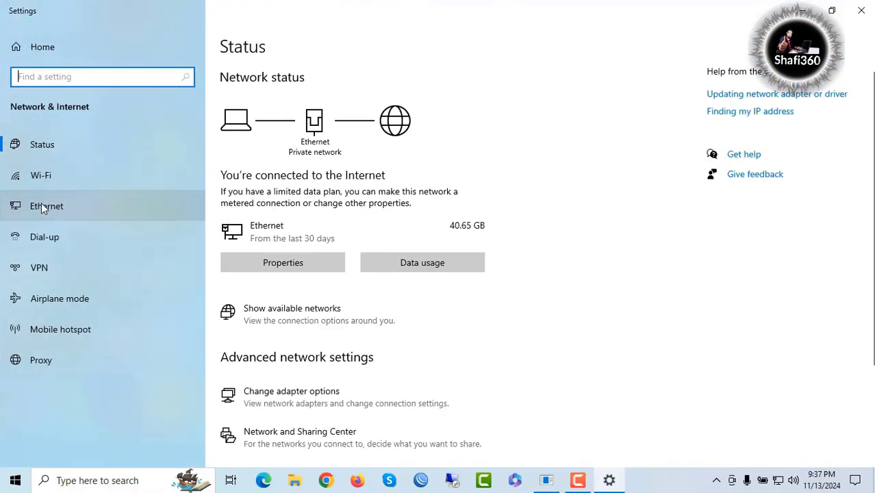
left_click(43, 207)
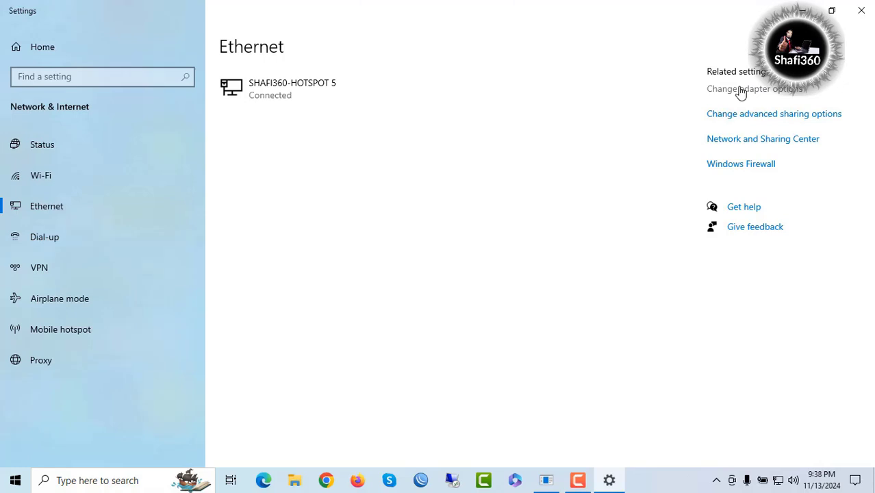
left_click(740, 91)
double_click(509, 159)
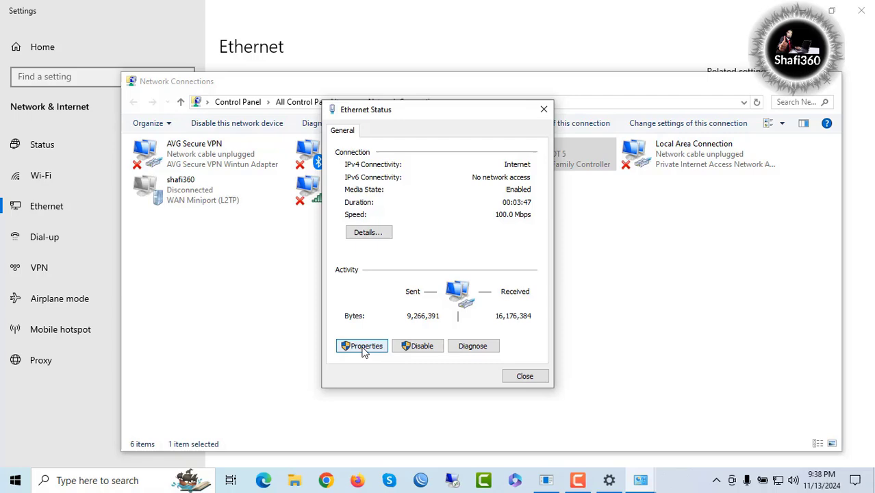
left_click(362, 346)
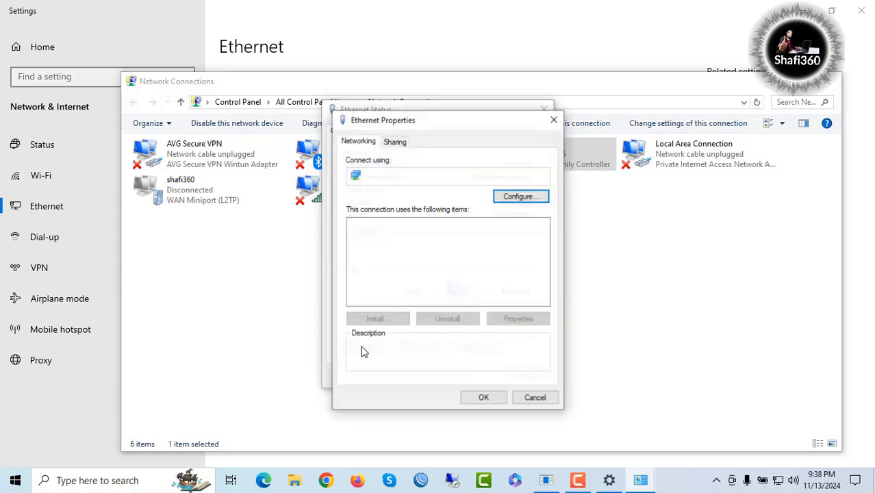
Step: Give Ethernet IPv4 the static address 192.168.0.10, mask 255.255.255.0, gateway 192.168.0.1
left_click(477, 259)
double_click(477, 259)
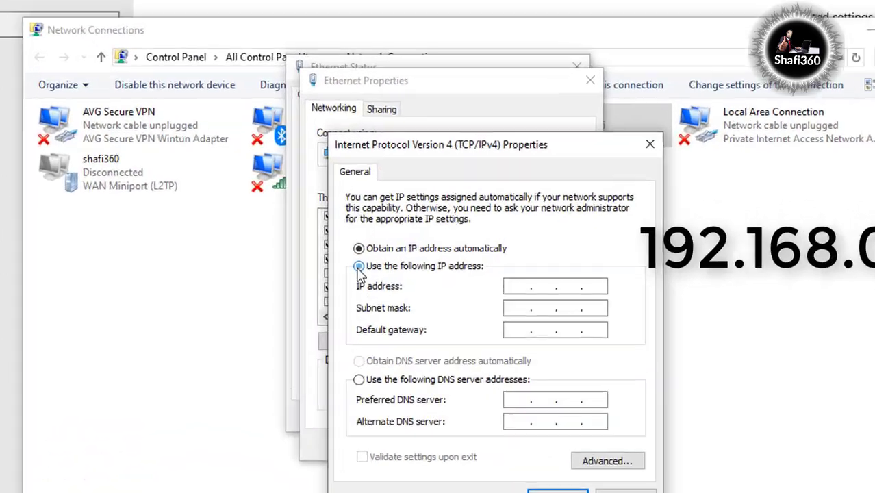
left_click(358, 266)
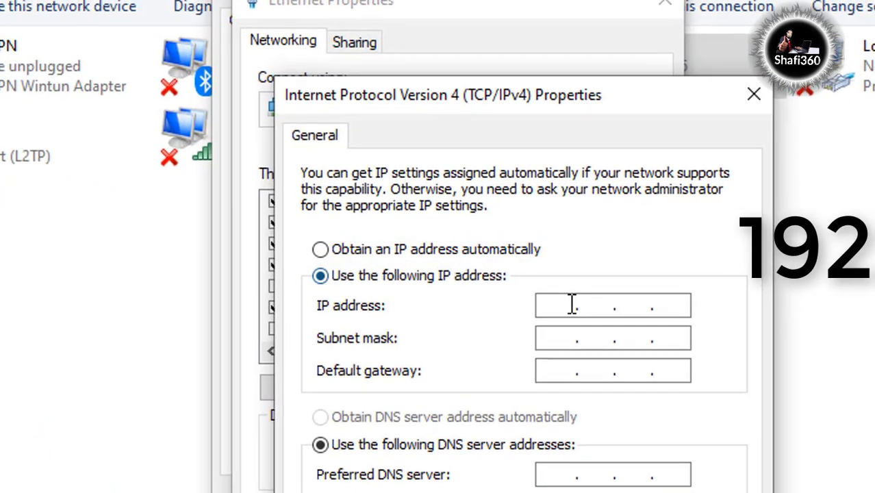
left_click(511, 285)
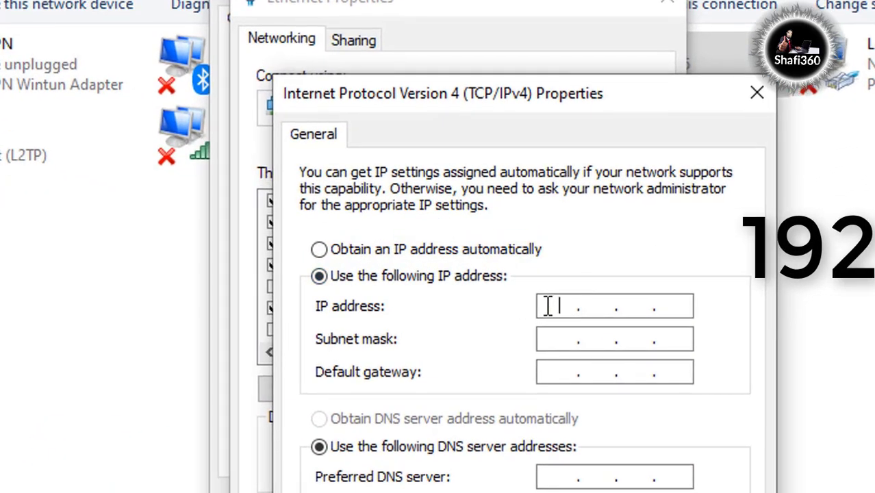
type("192 . 168 . 0 . ")
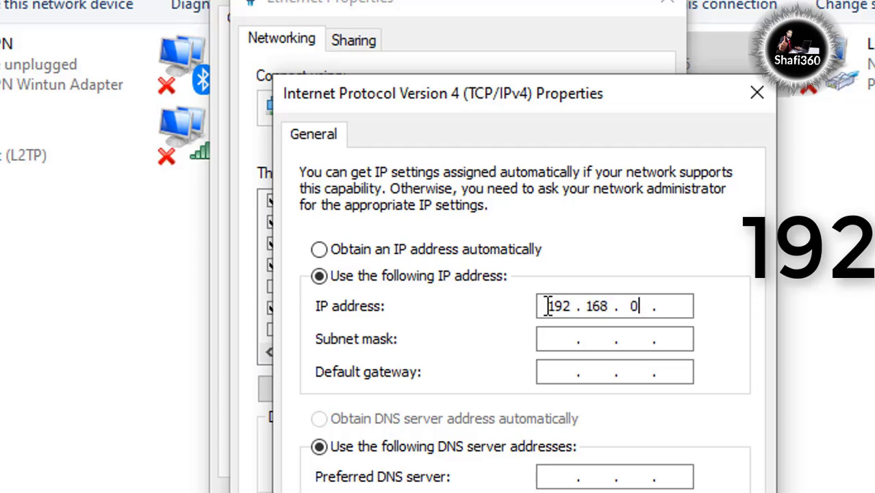
type("10")
left_click(551, 338)
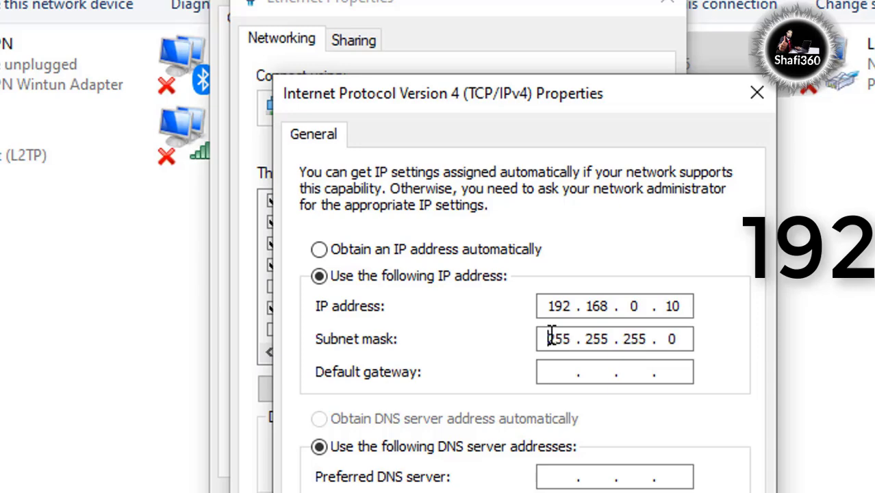
left_click(546, 384)
type("192 . 168 . ")
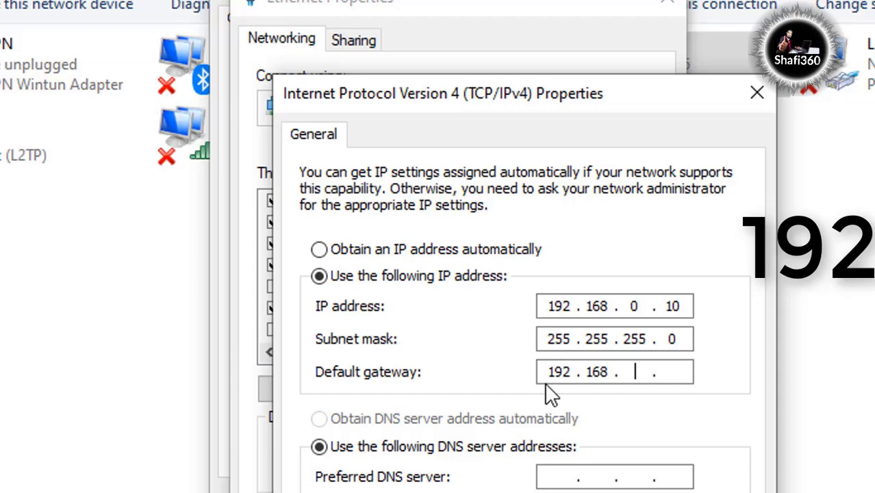
type("0 . 1")
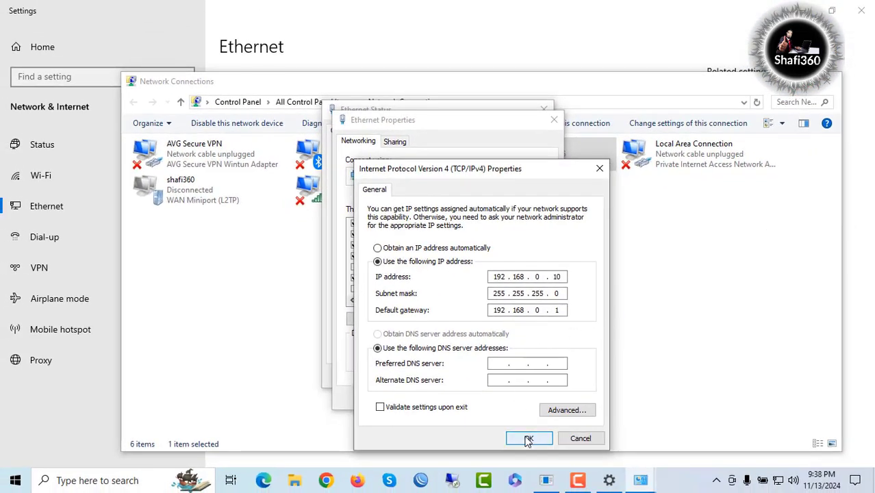
Step: Save the IPv4 settings and close the Ethernet properties and status windows
left_click(539, 438)
left_click(484, 397)
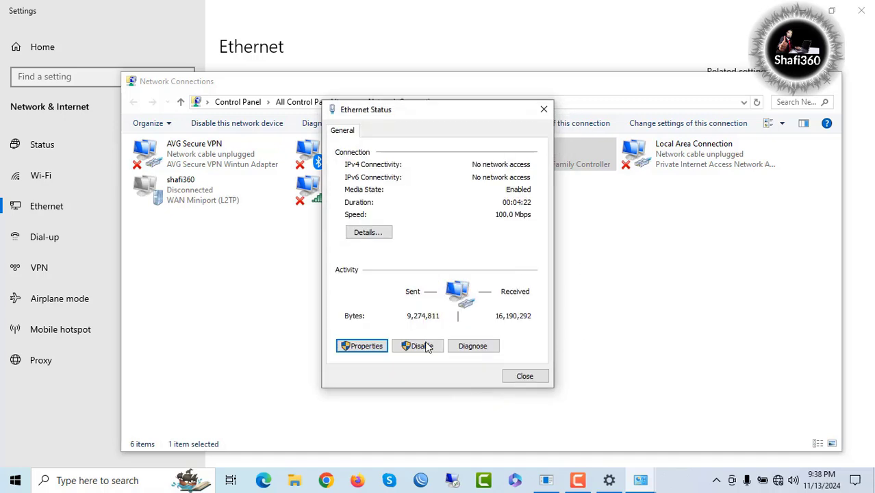
left_click(525, 377)
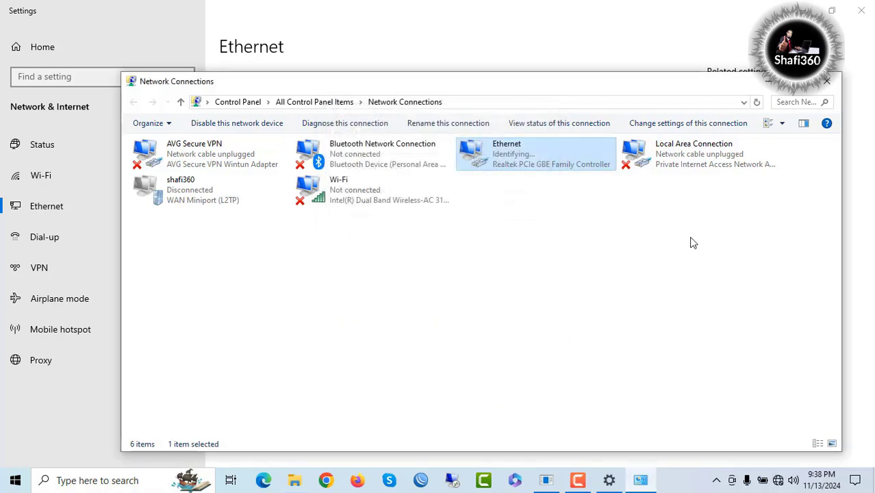
Step: Load 192.168.0.254 in the browser and log in with the default username and password
key("alt+F4")
key("alt+F4")
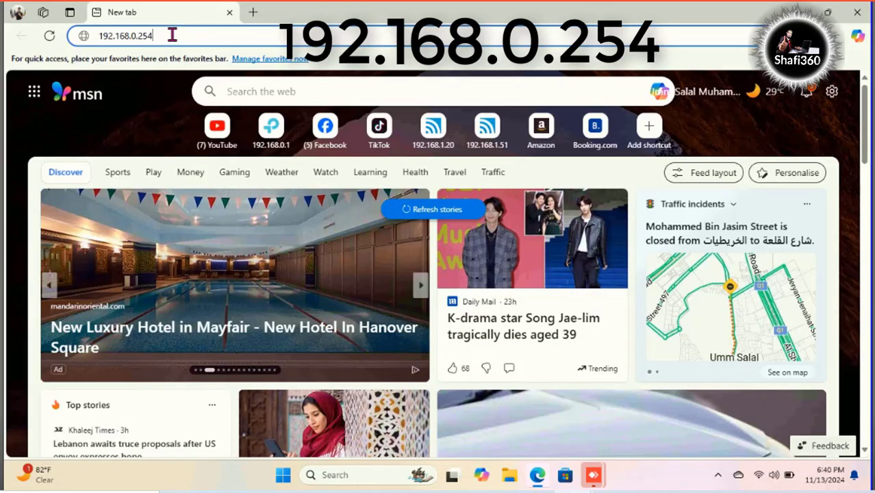
key("Return")
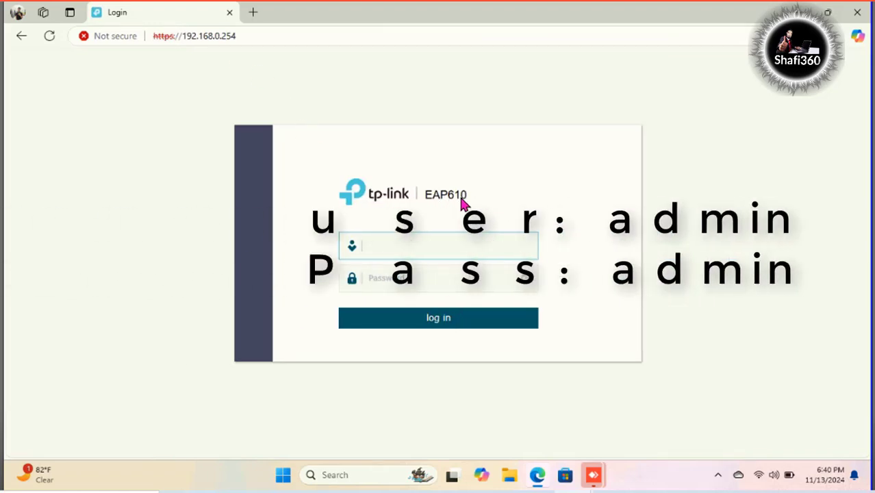
left_click(387, 247)
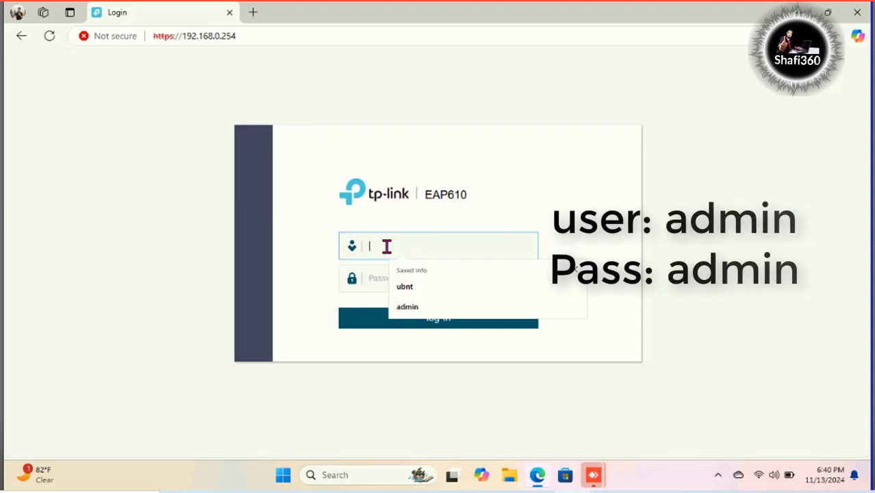
type("admin")
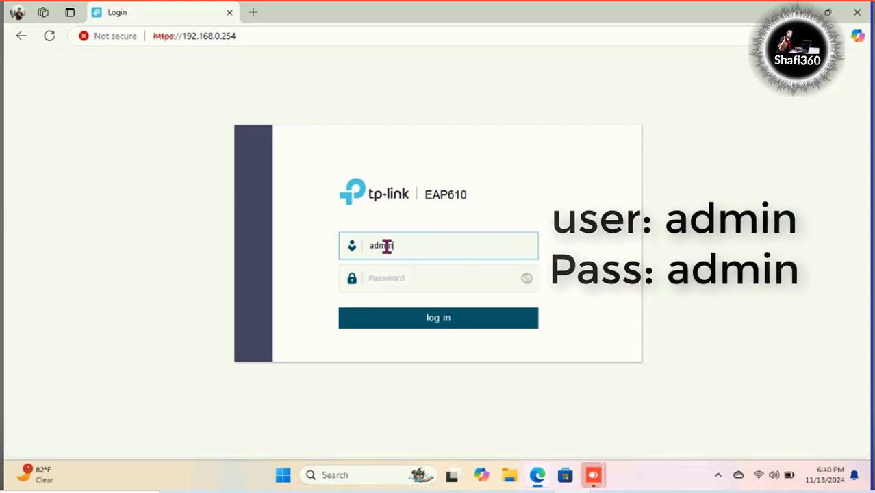
key("Tab")
type("admin")
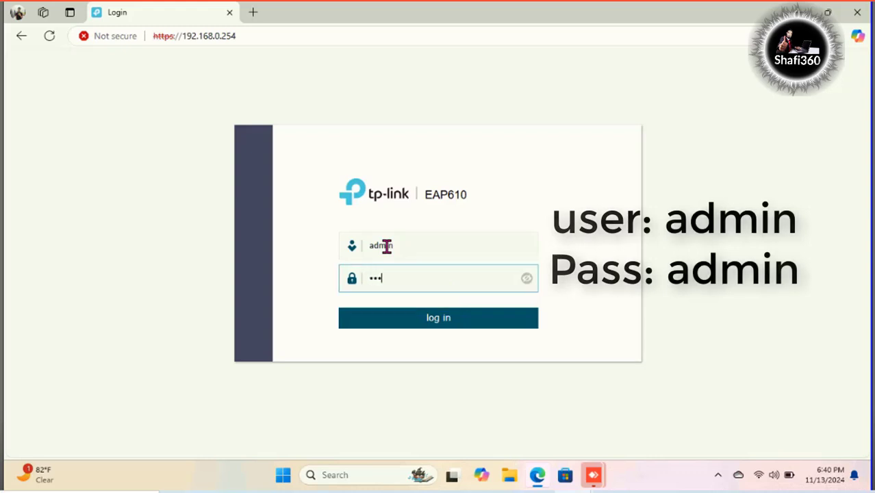
left_click(447, 316)
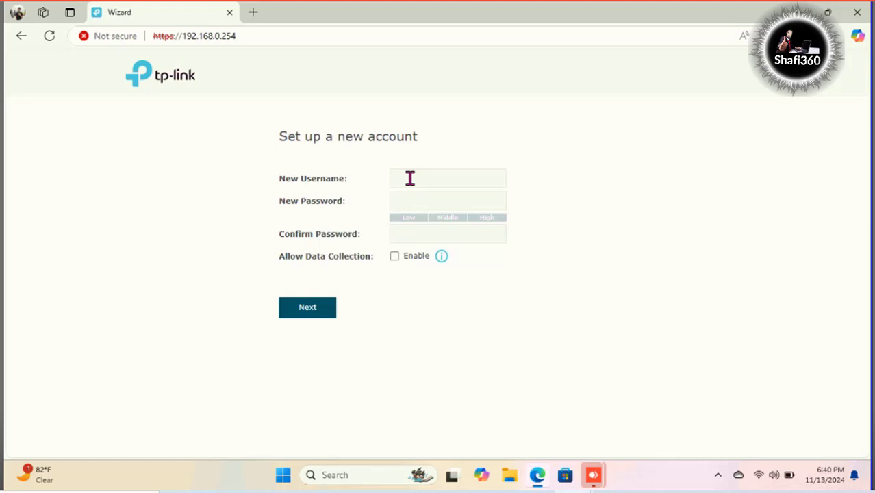
Step: Enter the new account's username and password, then start confirming the password
left_click(408, 177)
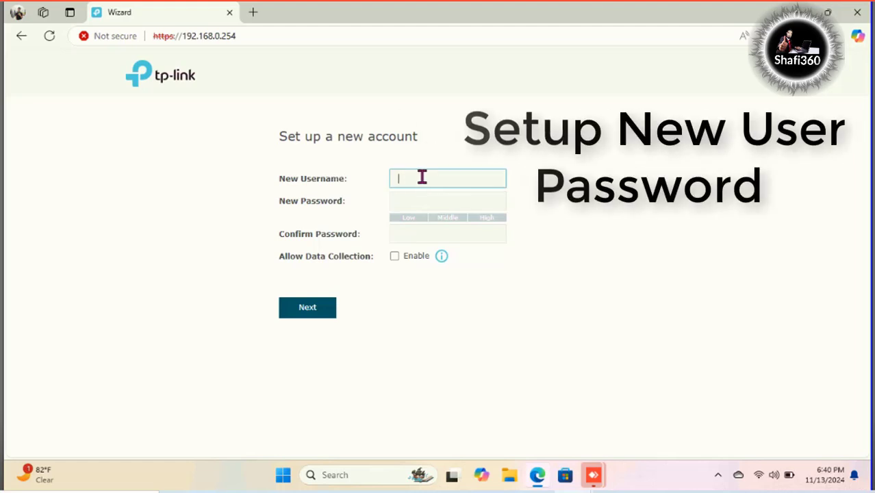
type("ad")
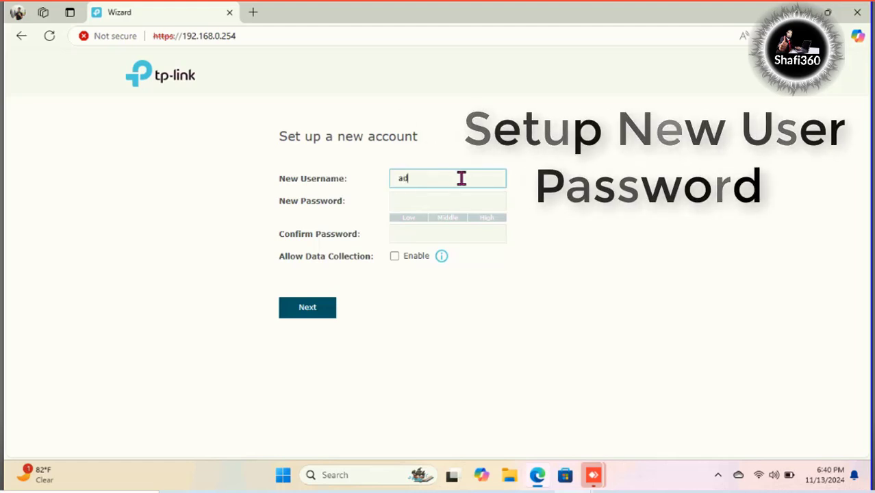
type("min")
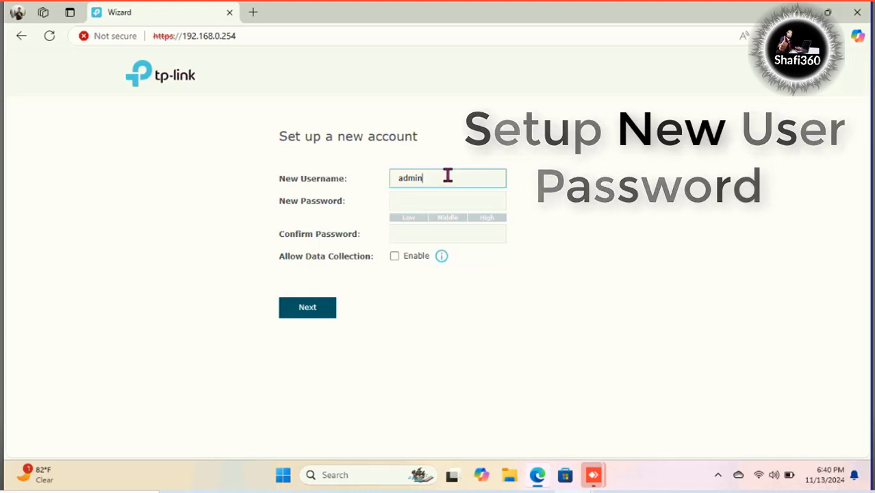
left_click(426, 202)
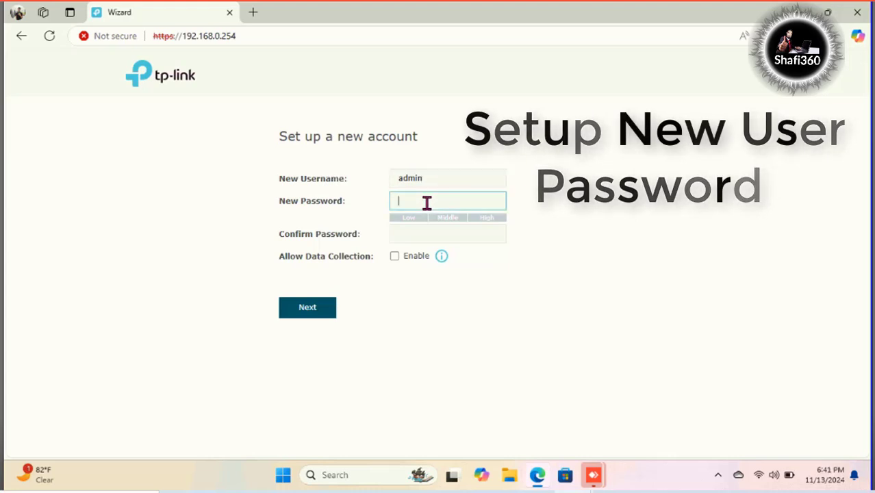
type("admin")
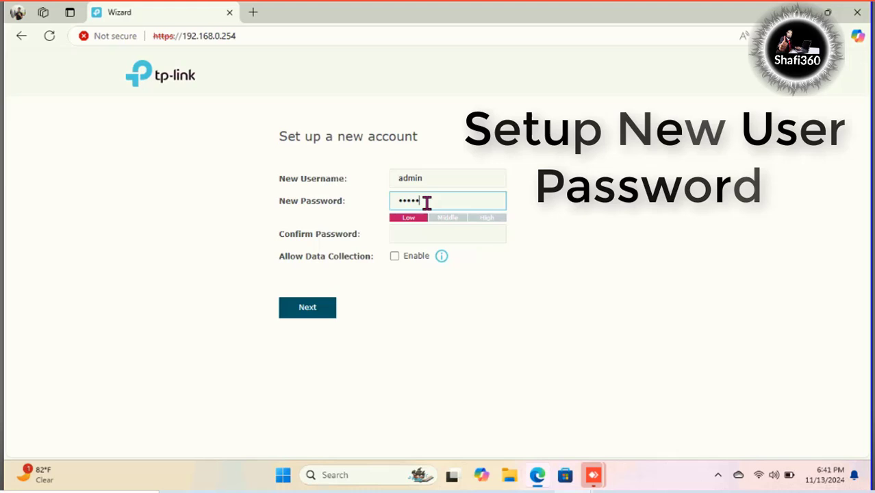
type("@123")
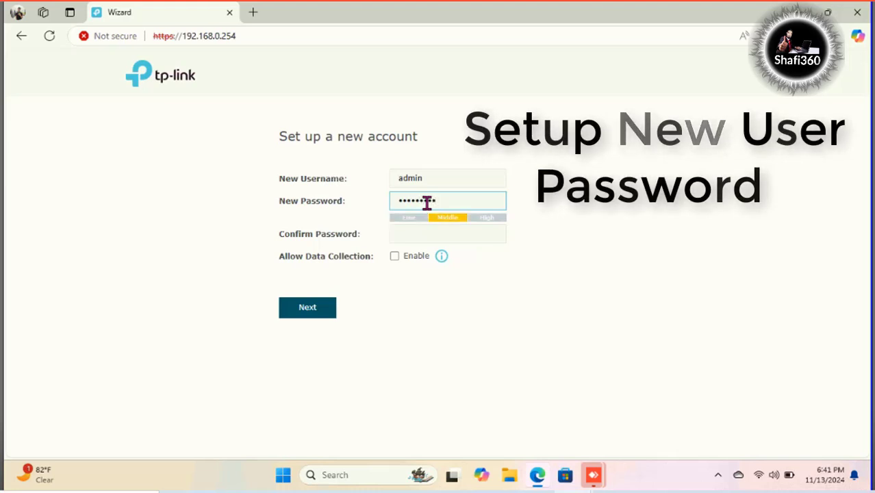
left_click(419, 231)
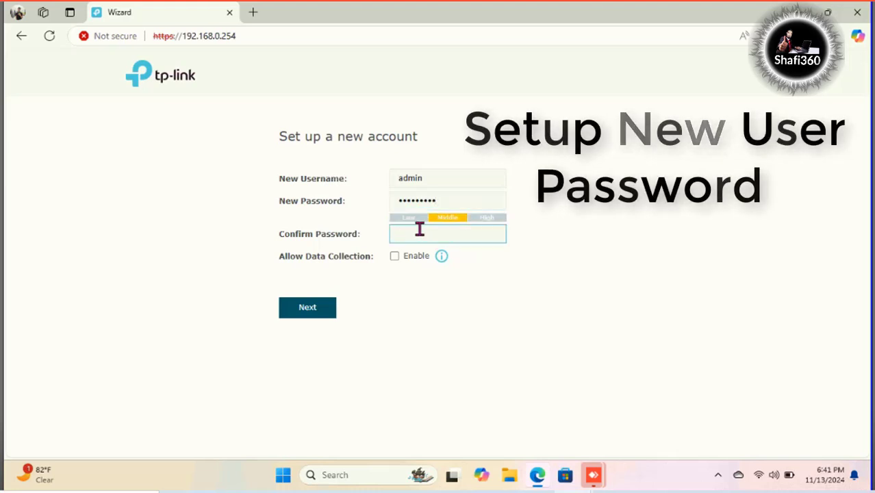
type("admin@123")
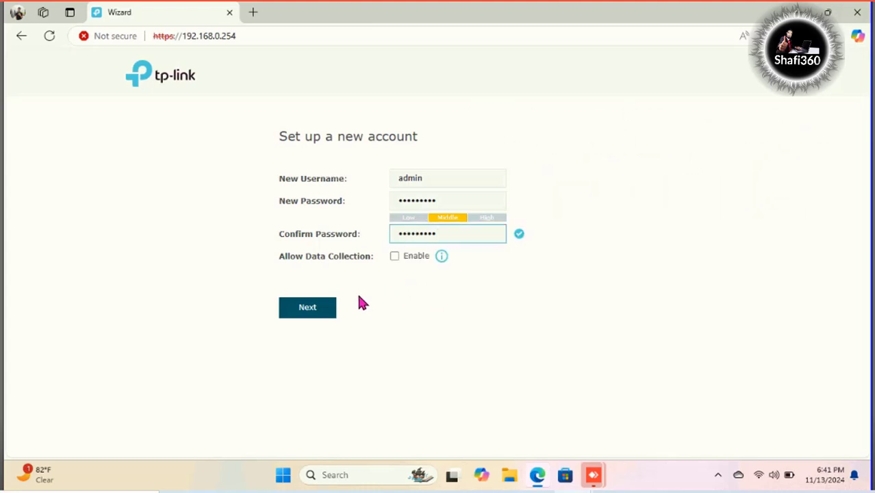
Step: Name the 2.4GHz network 5G-WiFi and give it a Wi-Fi password
left_click(308, 313)
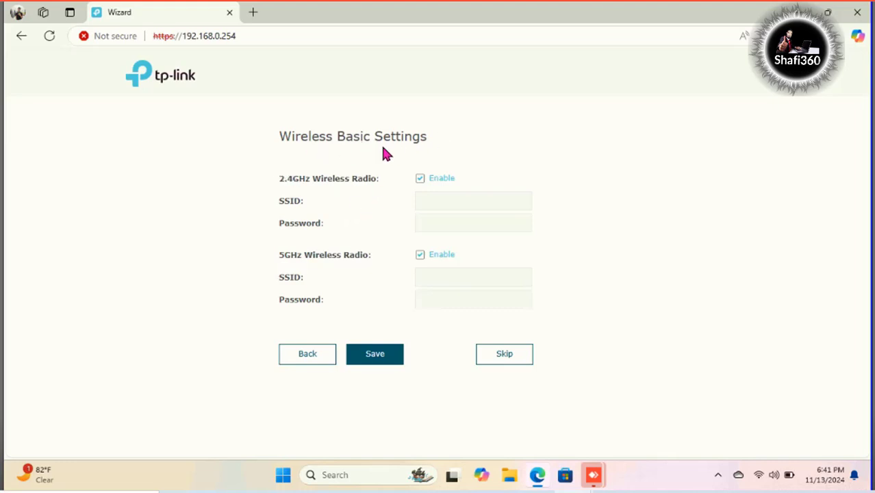
left_click(435, 200)
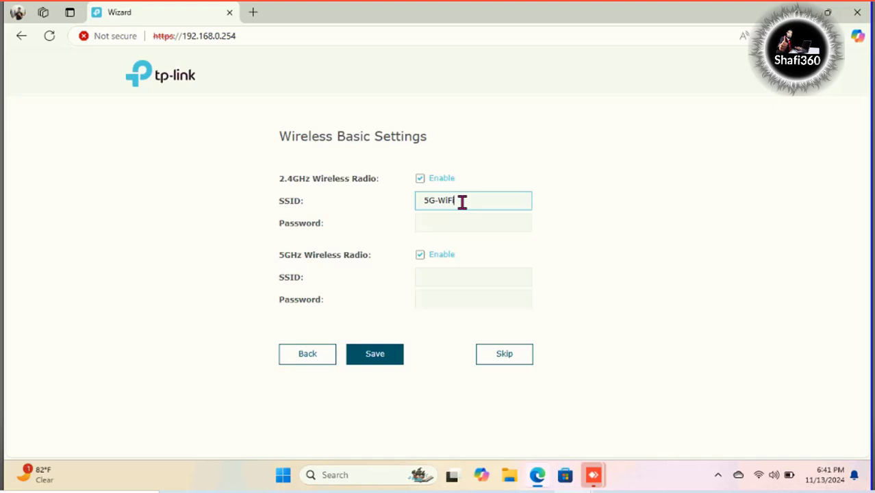
left_click(444, 222)
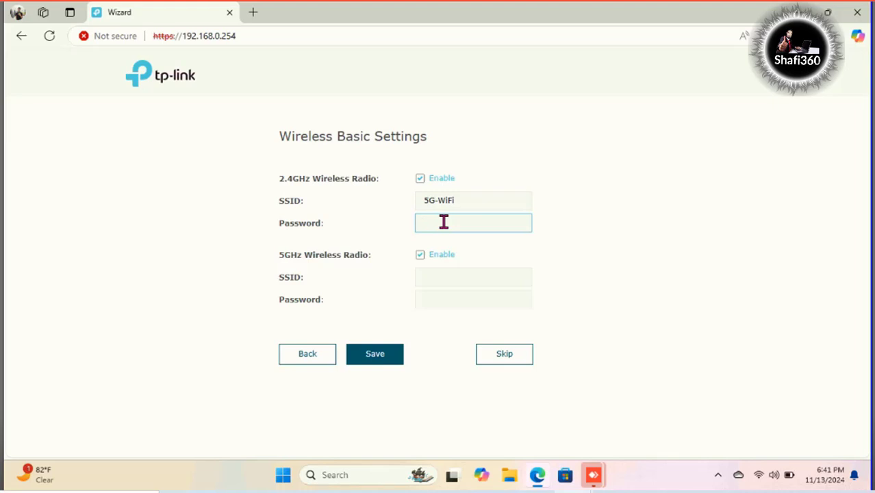
type("123456")
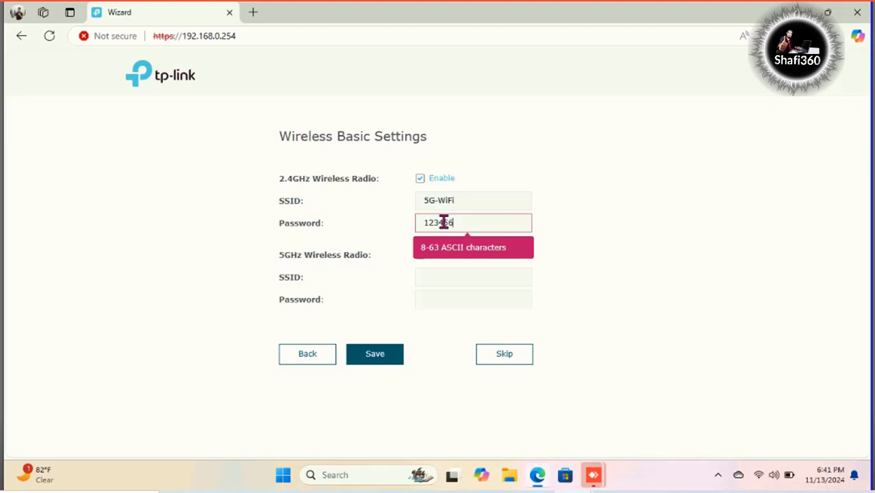
type("78")
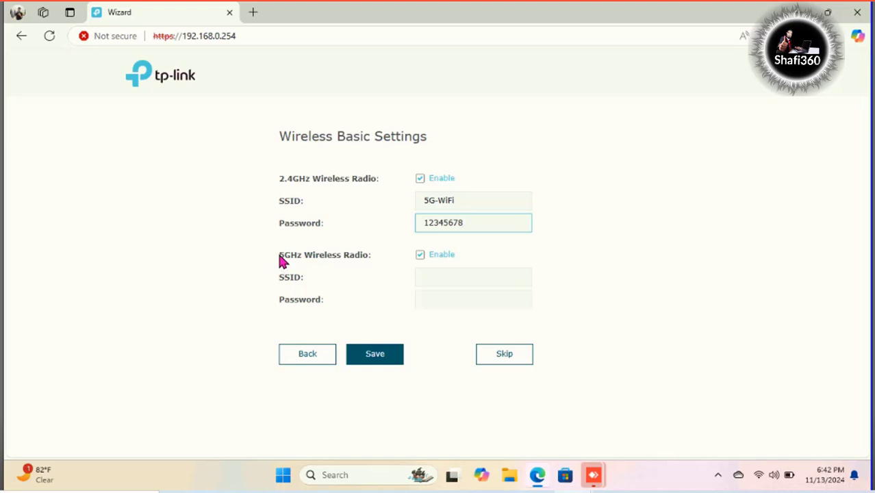
left_click(366, 263)
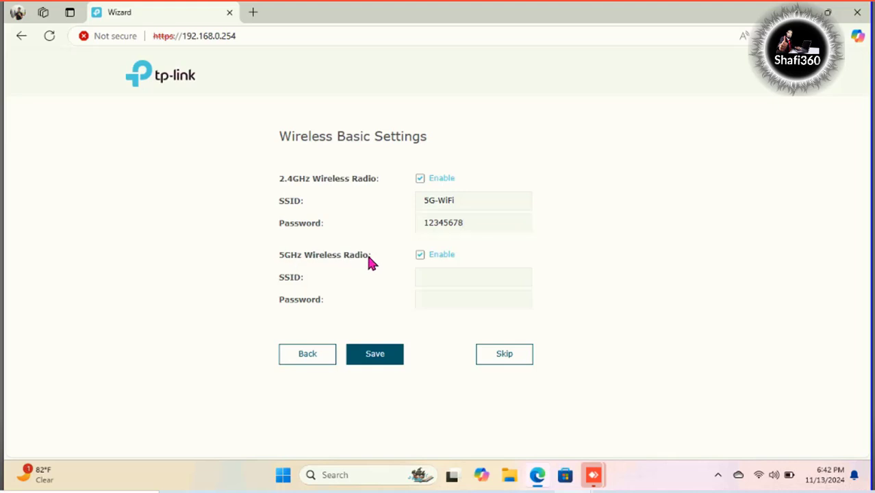
Step: Name the 5GHz network 5G-WiFi, give it the same password, and save both
left_click(434, 277)
type("5G-WiFi")
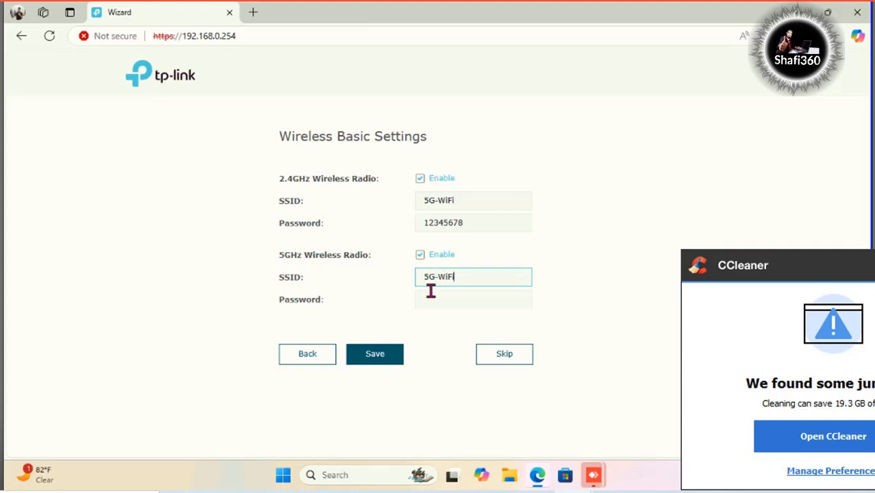
left_click(439, 300)
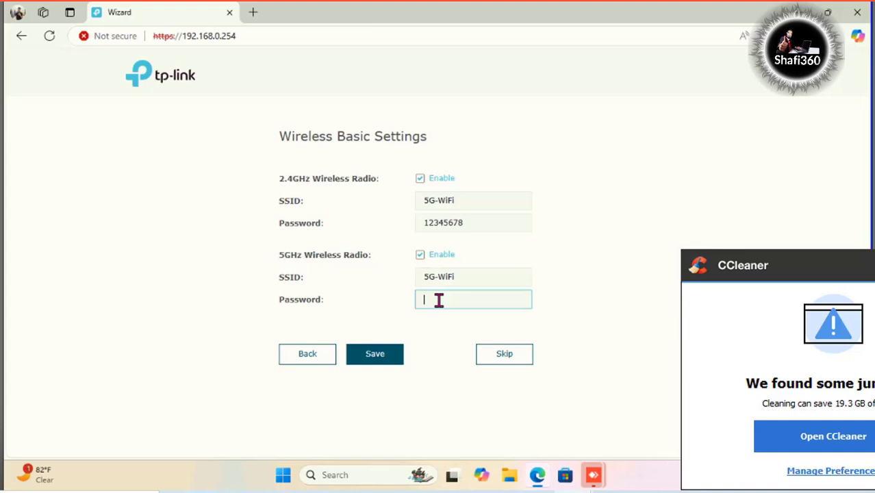
type("12345678")
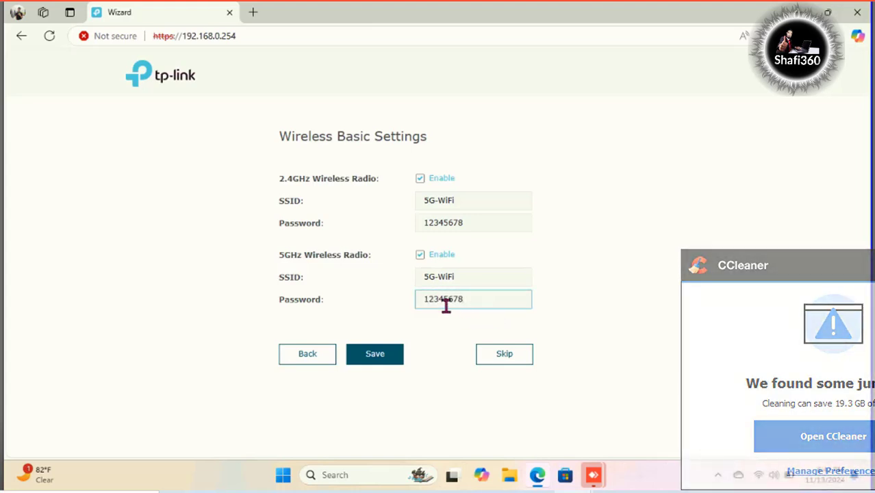
left_click(375, 354)
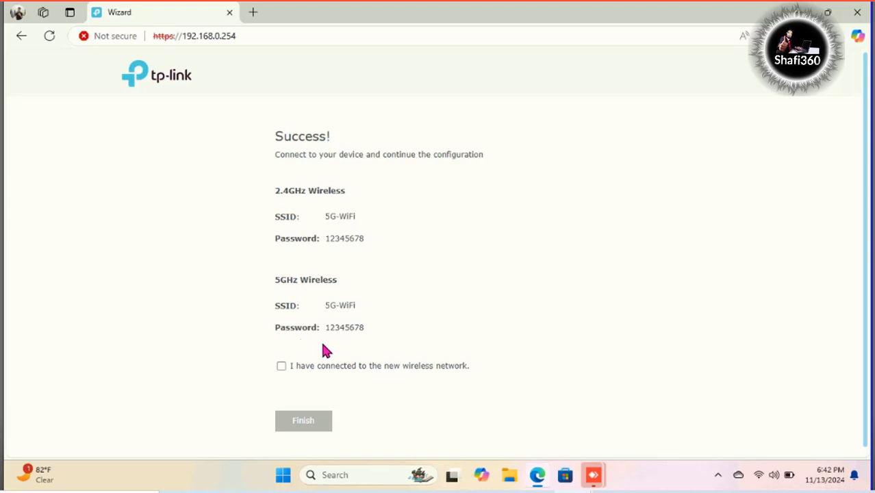
Step: Tick 'I have connected to the new wireless network' and finish the wizard
scroll(322, 345, "down", 1)
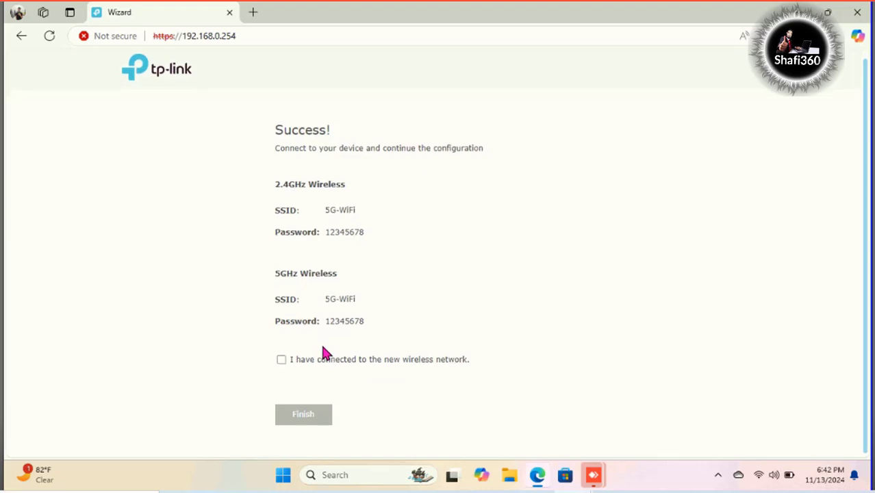
left_click(282, 362)
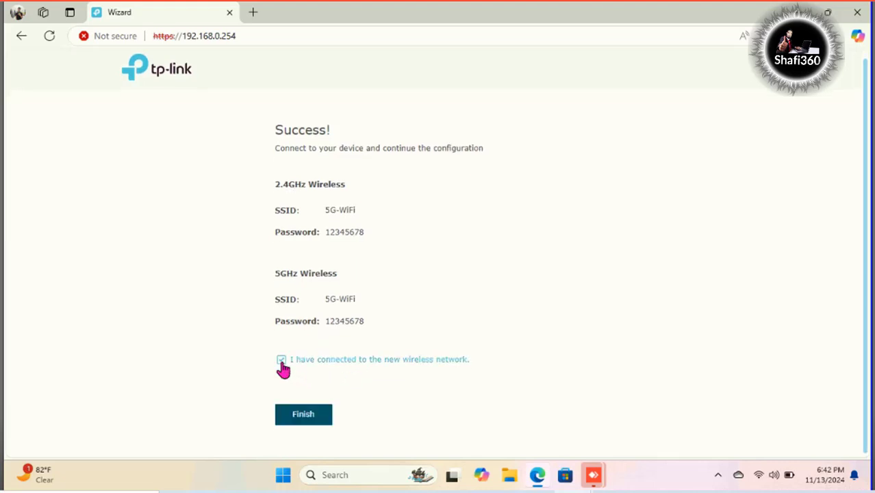
left_click(304, 417)
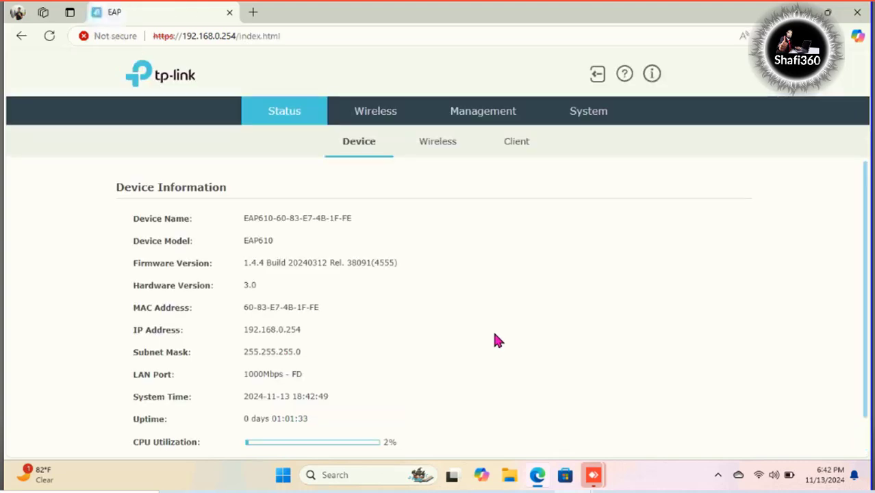
Step: Scroll through Device Information to review hardware version, subnet mask and LAN link speed
scroll(327, 227, "down", 1)
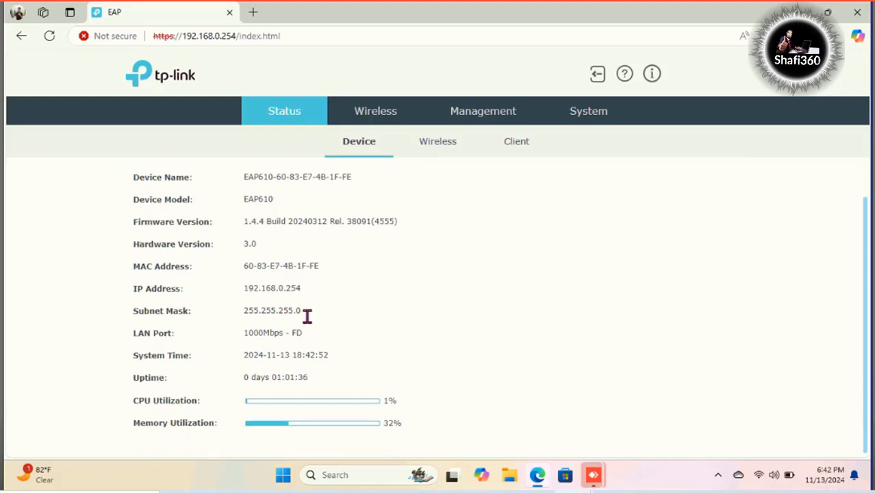
scroll(385, 252, "up", 1)
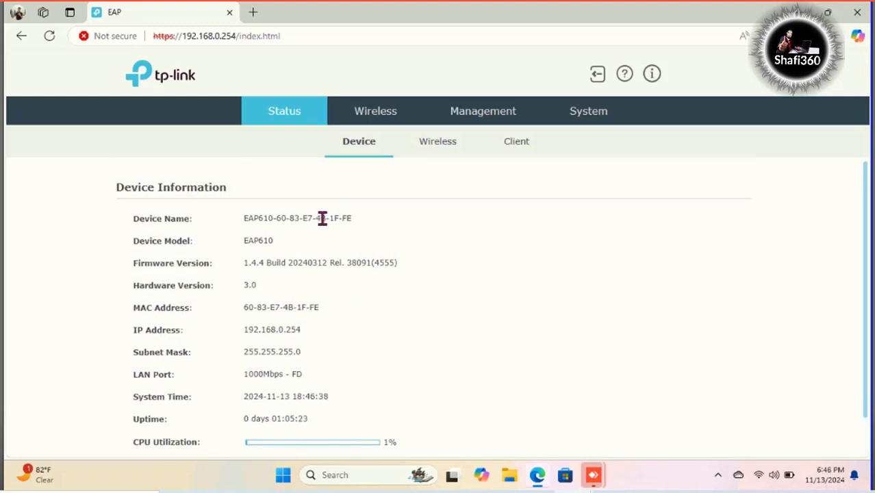
scroll(303, 328, "down", 1)
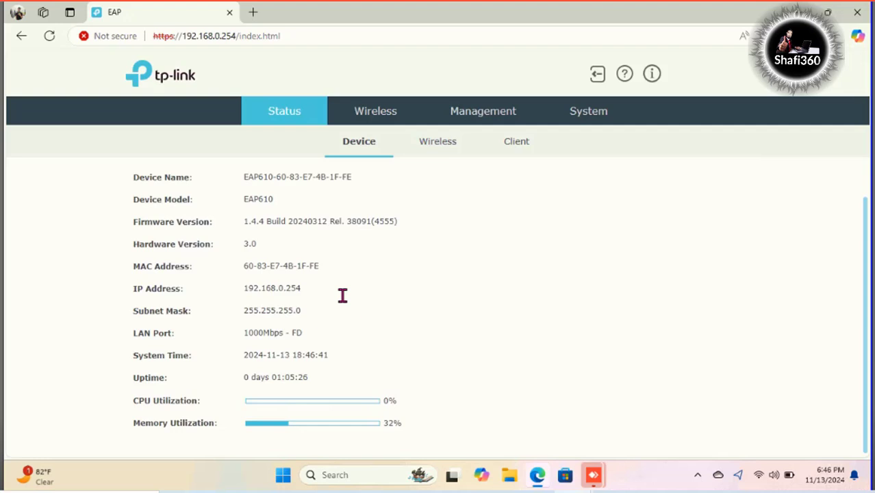
scroll(341, 286, "up", 1)
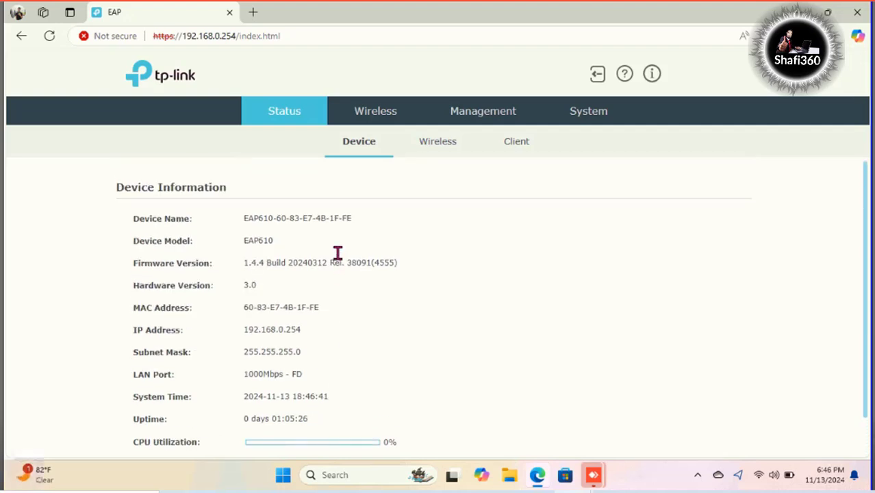
Step: Edit the 2.4GHz 5G-WiFi SSID, set its security mode to None, and save the wireless settings
left_click(377, 114)
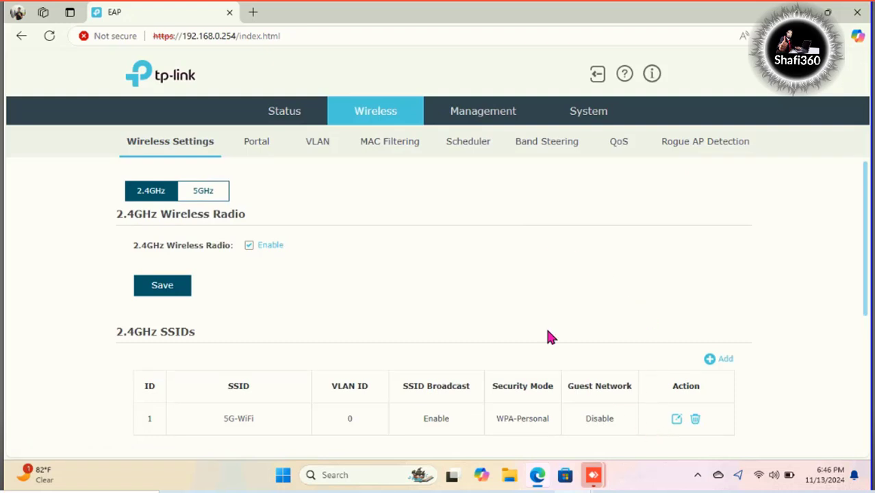
scroll(529, 305, "down", 1)
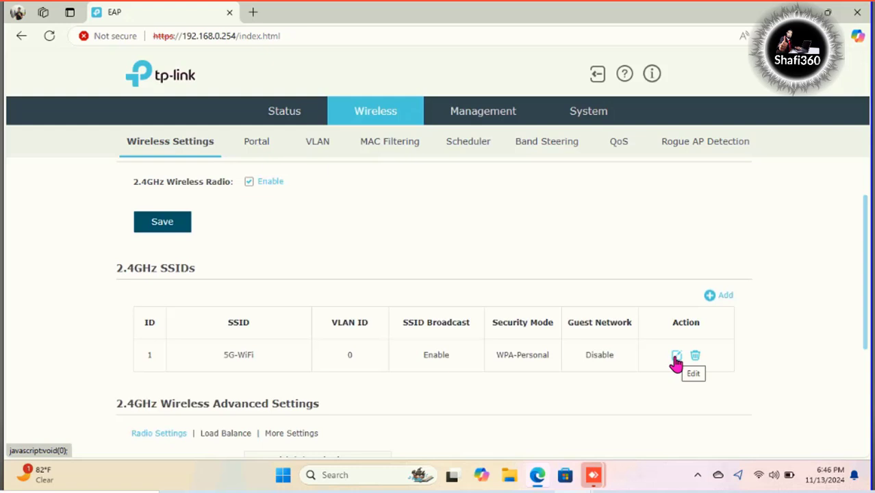
left_click(675, 357)
scroll(386, 274, "down", 1)
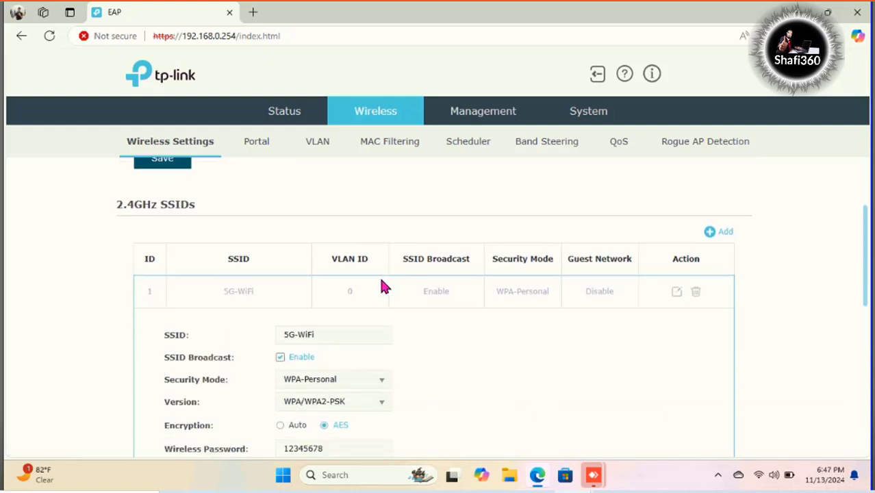
scroll(383, 286, "down", 1)
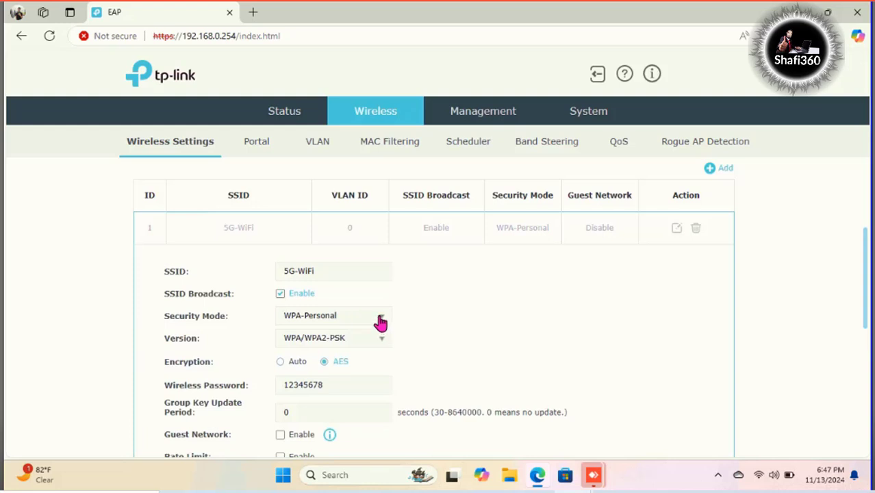
left_click(380, 322)
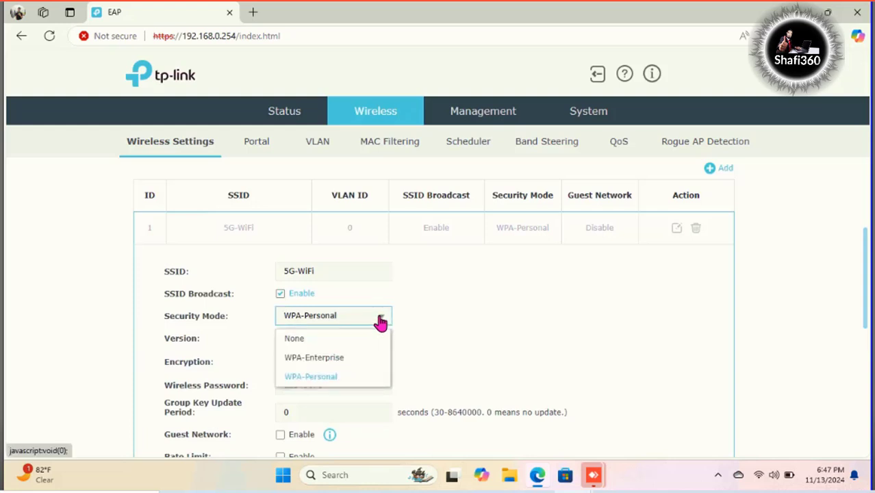
left_click(303, 346)
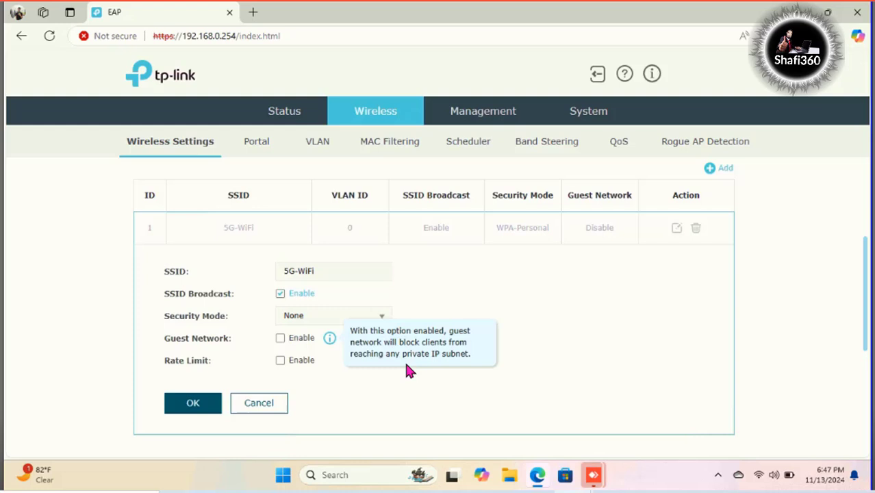
scroll(325, 408, "down", 1)
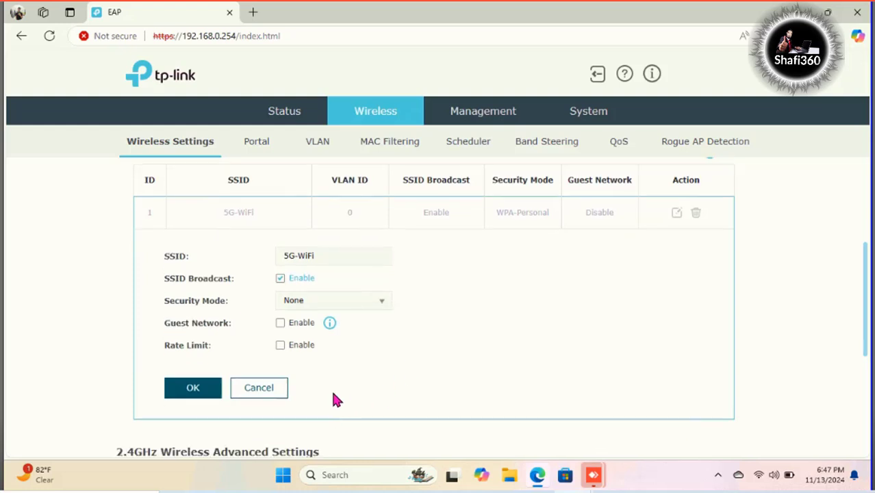
scroll(331, 388, "down", 1)
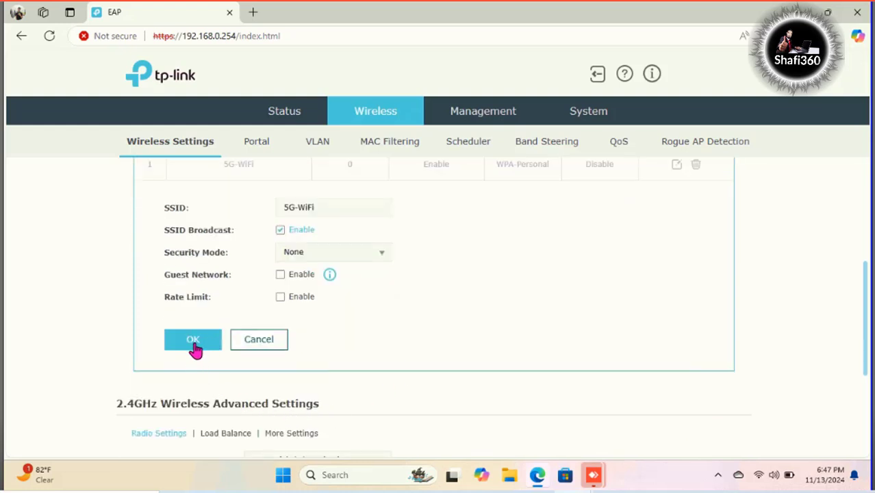
left_click(194, 345)
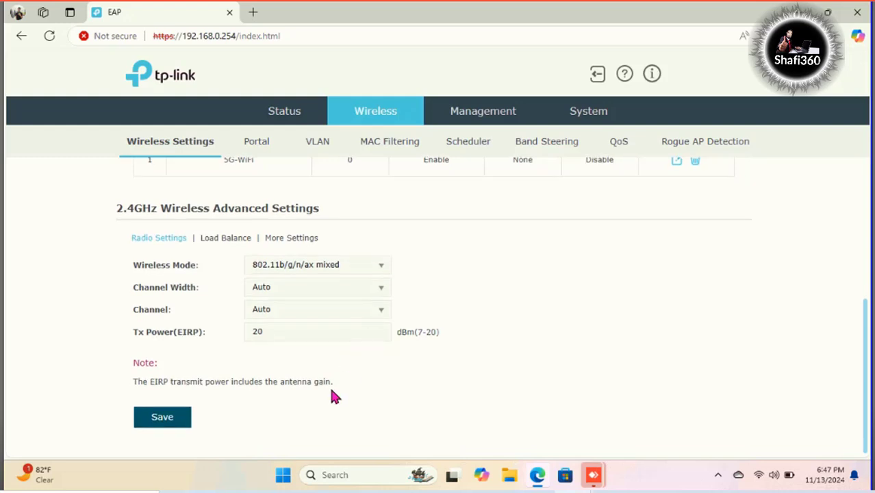
left_click(157, 419)
scroll(594, 147, "up", 1)
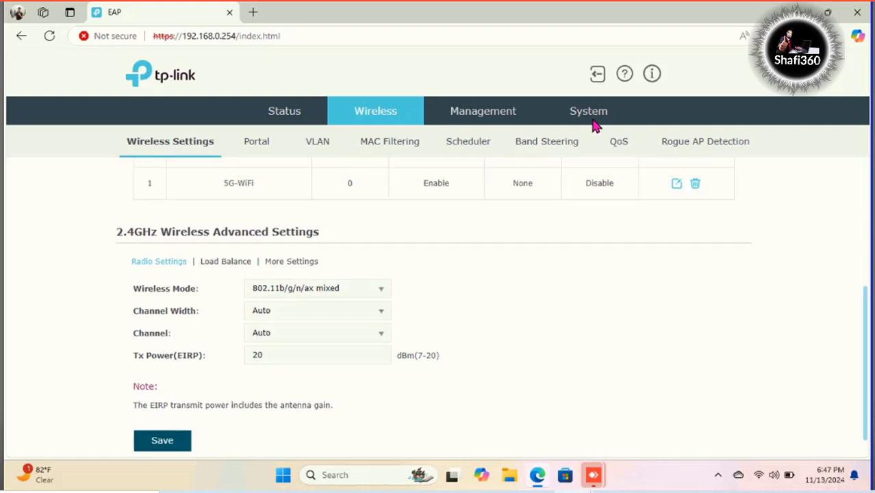
Step: Reboot the EAP610 from System > Reboot/Reset and confirm the reboot
left_click(590, 120)
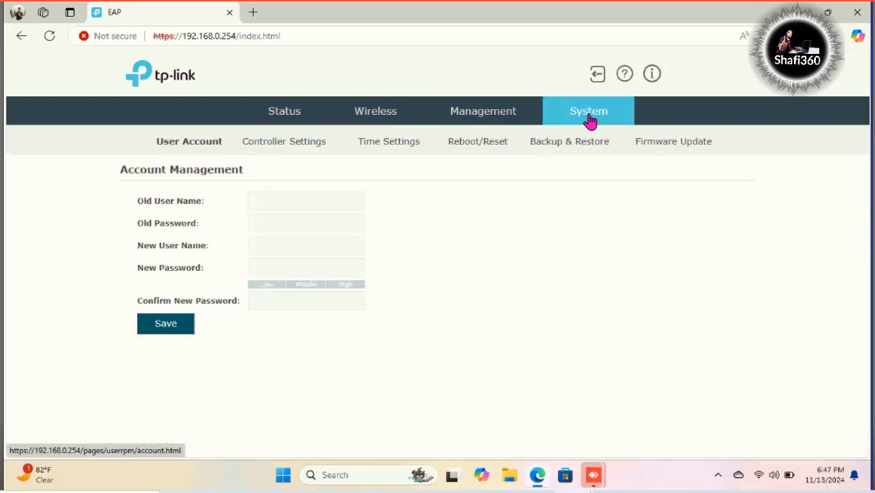
left_click(471, 145)
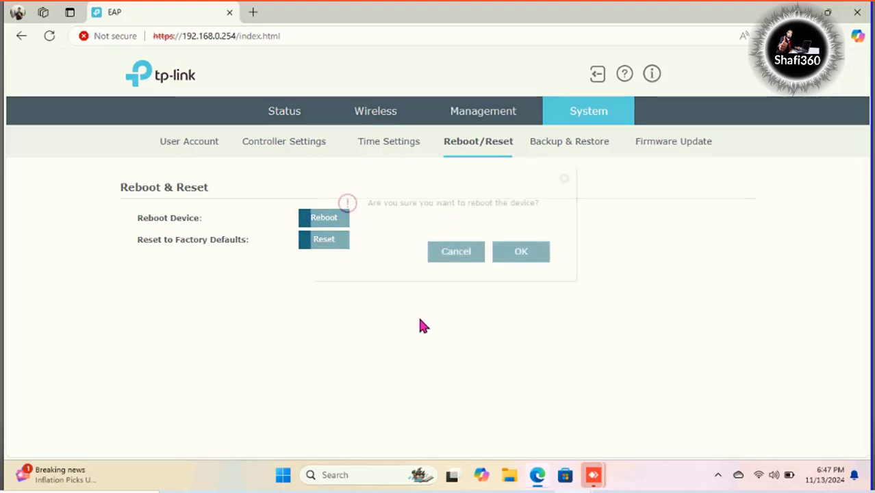
left_click(513, 255)
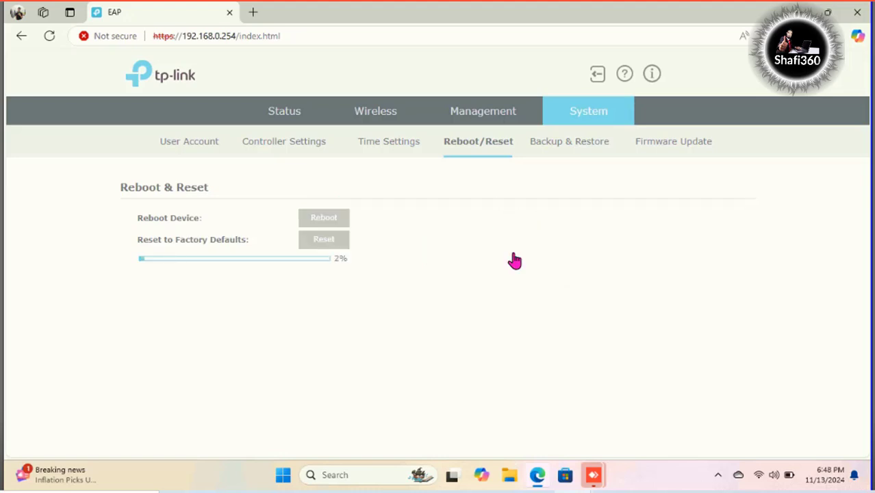